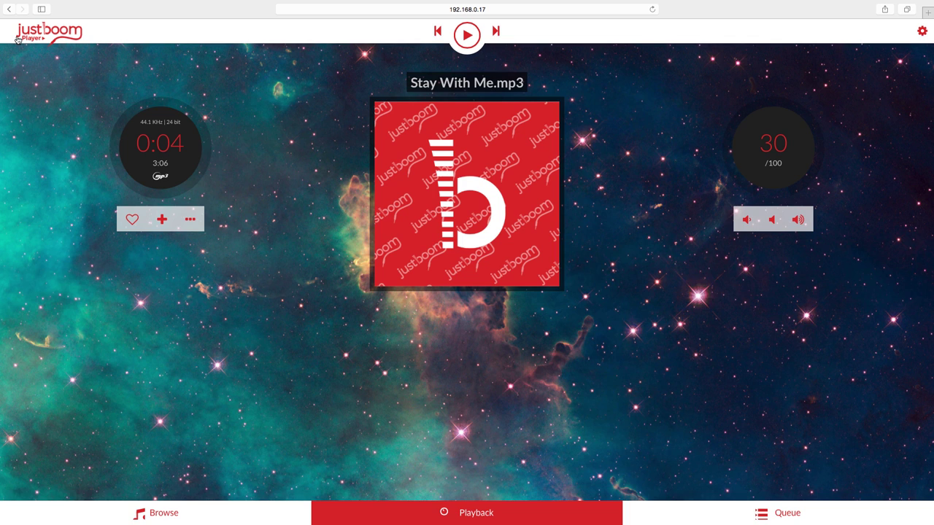
{"action": "left_click", "coordinate": [502, 10]}
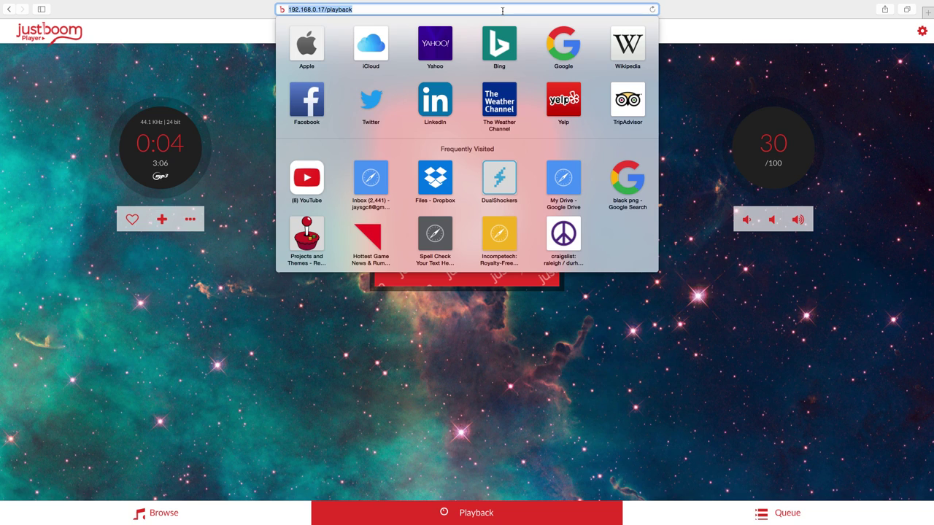
{"action": "left_click", "coordinate": [782, 59]}
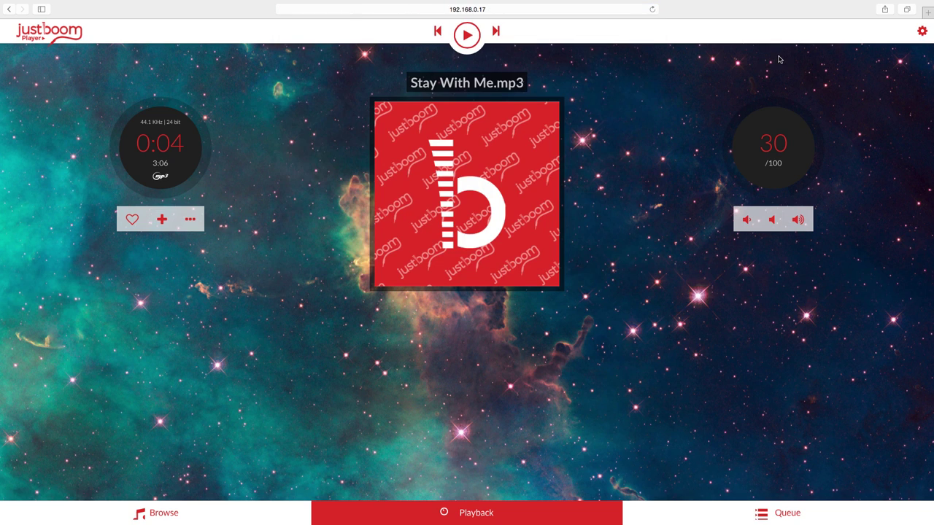
Step: Browse the Music Library and open its first folder to list the stored tracks
{"action": "left_click", "coordinate": [208, 514]}
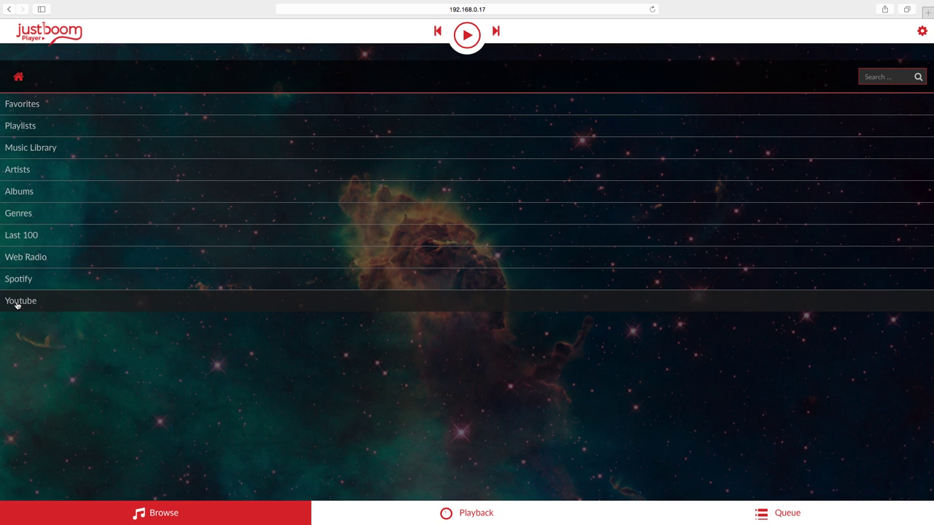
{"action": "left_click", "coordinate": [19, 77]}
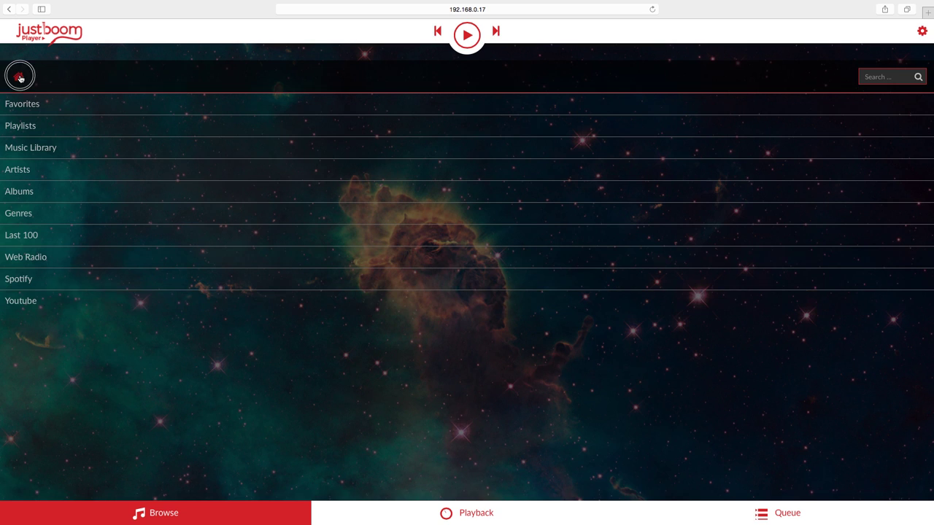
{"action": "left_click", "coordinate": [43, 147]}
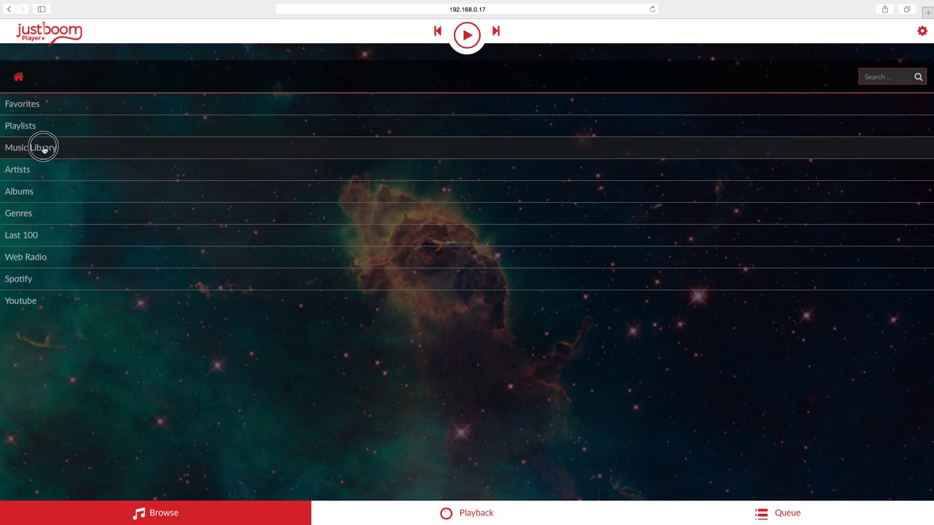
{"action": "left_click", "coordinate": [46, 109]}
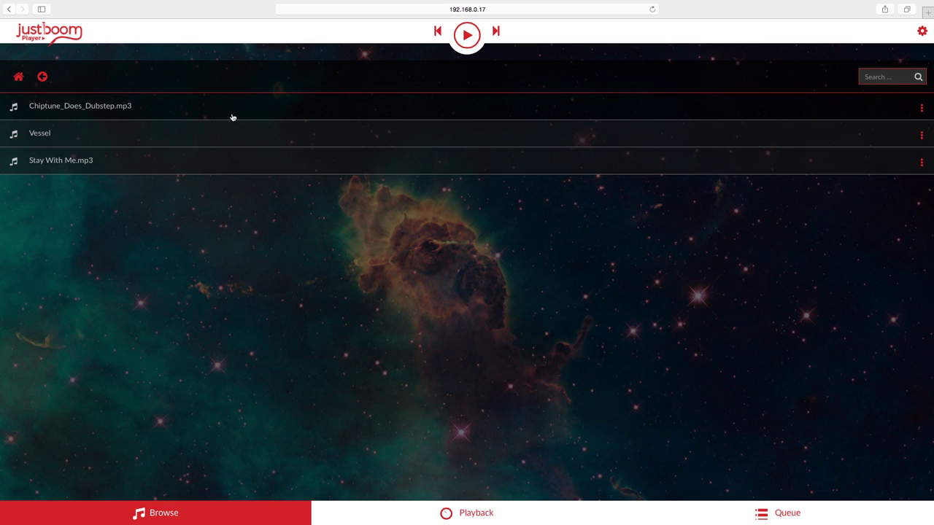
Step: Open the player's playback options and select JustBoom Amp Boards as the DAC model
{"action": "left_click", "coordinate": [920, 33]}
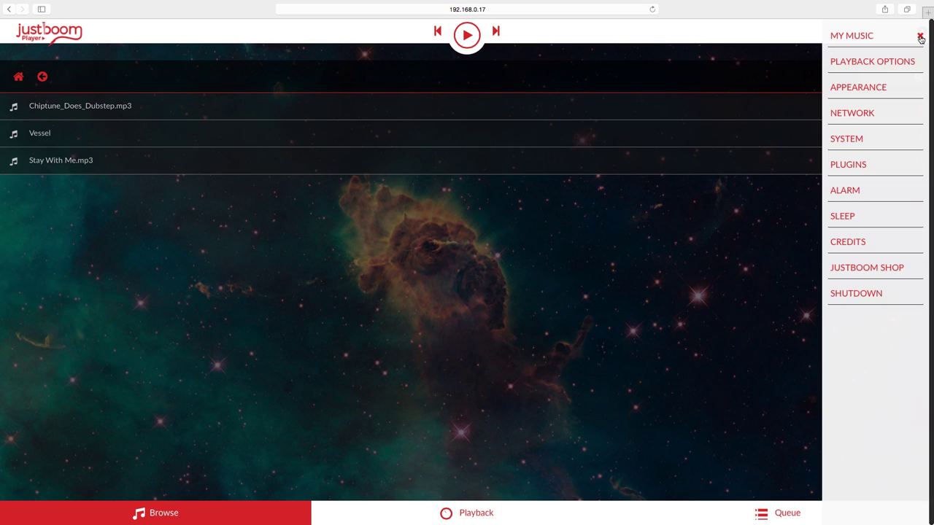
{"action": "left_click", "coordinate": [898, 63]}
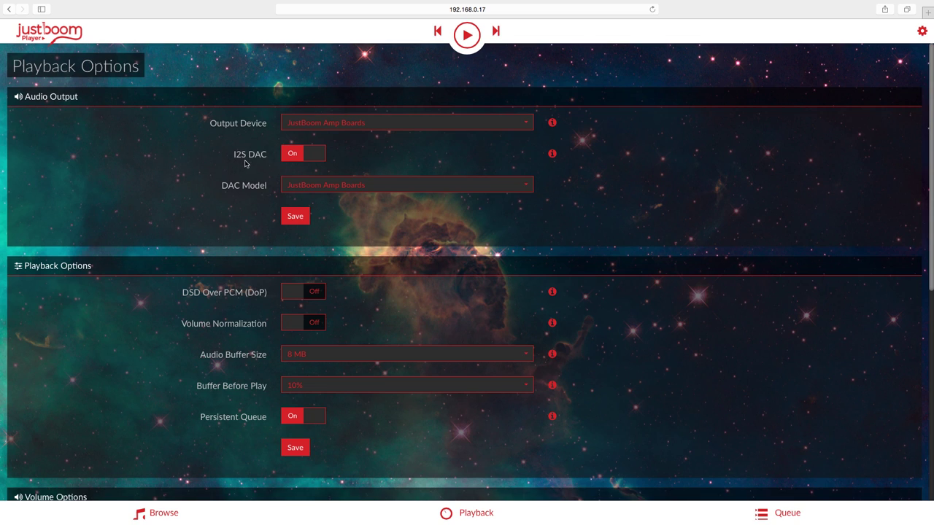
{"action": "left_click", "coordinate": [381, 194]}
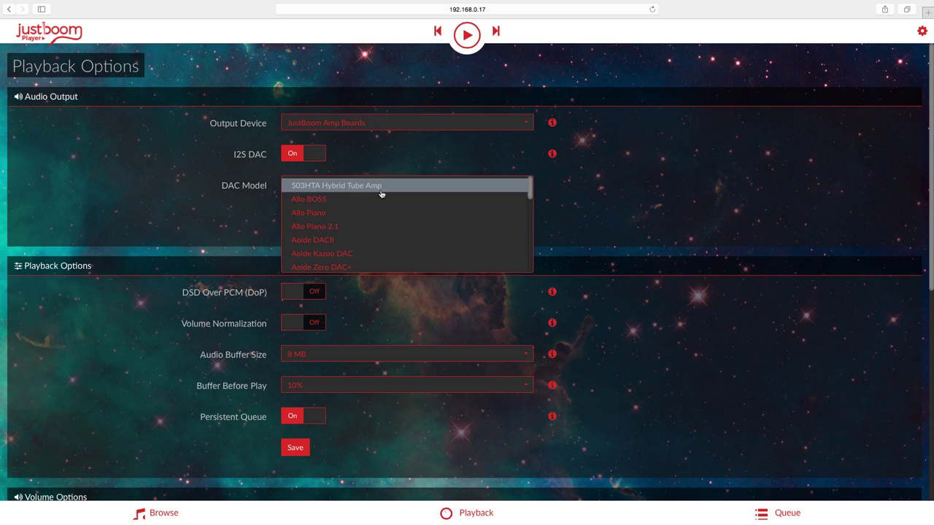
{"action": "left_click_drag", "start_coordinate": [529, 197], "coordinate": [530, 244]}
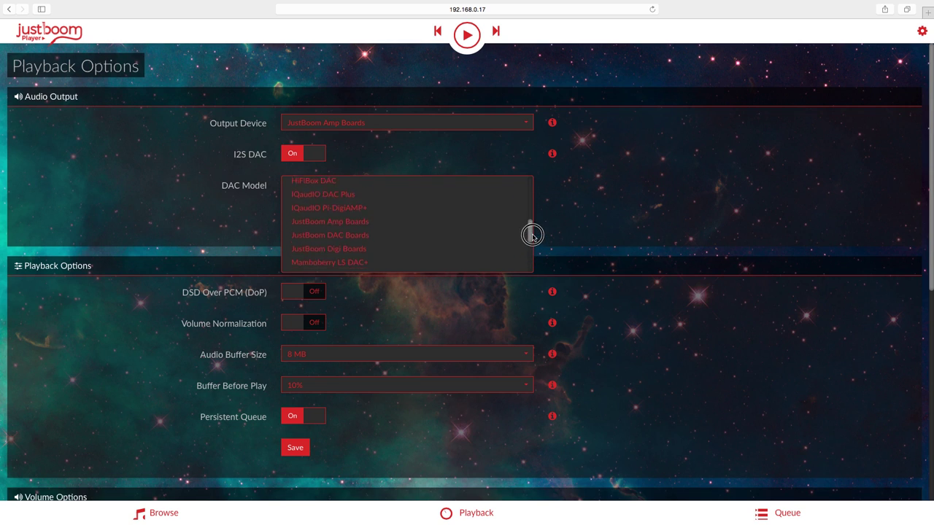
{"action": "left_click", "coordinate": [313, 237]}
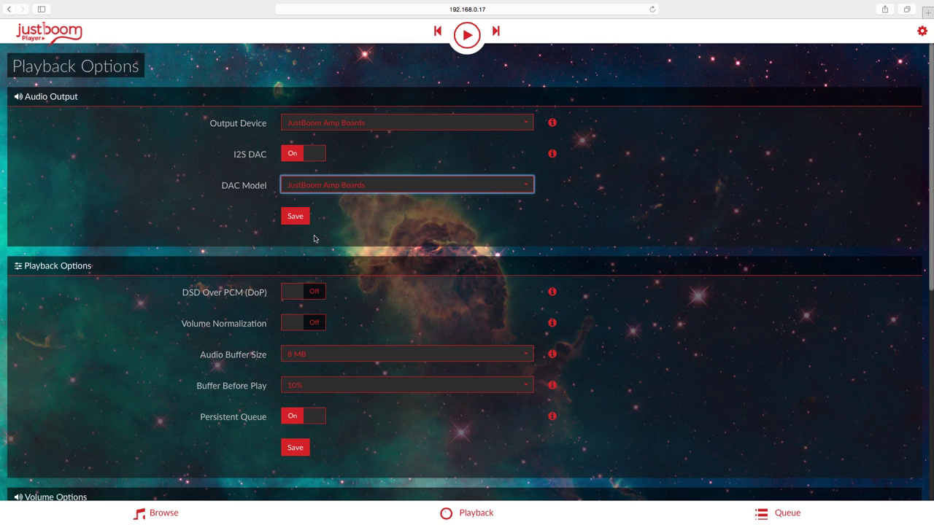
{"action": "left_click", "coordinate": [385, 232]}
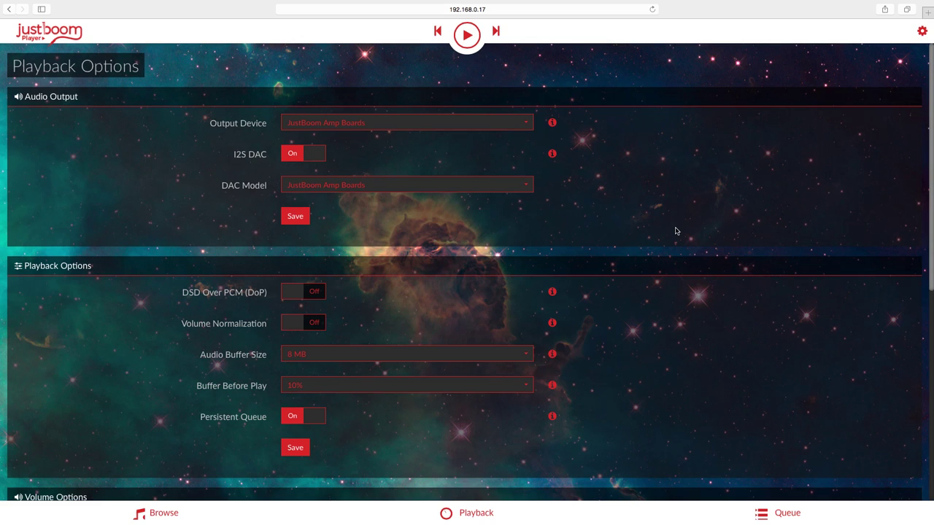
Step: Review the buffer, queue and volume settings on the Playback Options page, including the mixer type choices
{"action": "scroll", "coordinate": [656, 241], "scroll_direction": "down", "scroll_amount": 5}
{"action": "scroll", "coordinate": [634, 248], "scroll_direction": "up", "scroll_amount": 5}
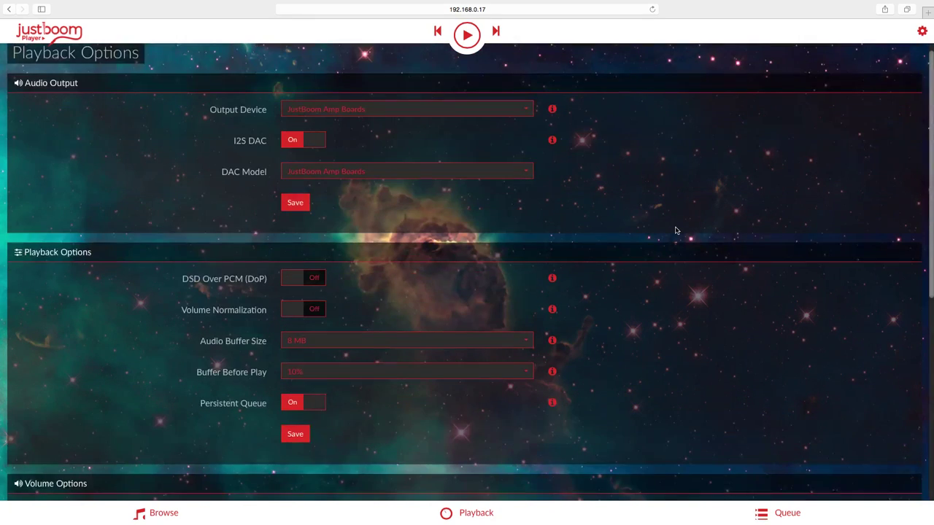
{"action": "scroll", "coordinate": [629, 248], "scroll_direction": "down", "scroll_amount": 1}
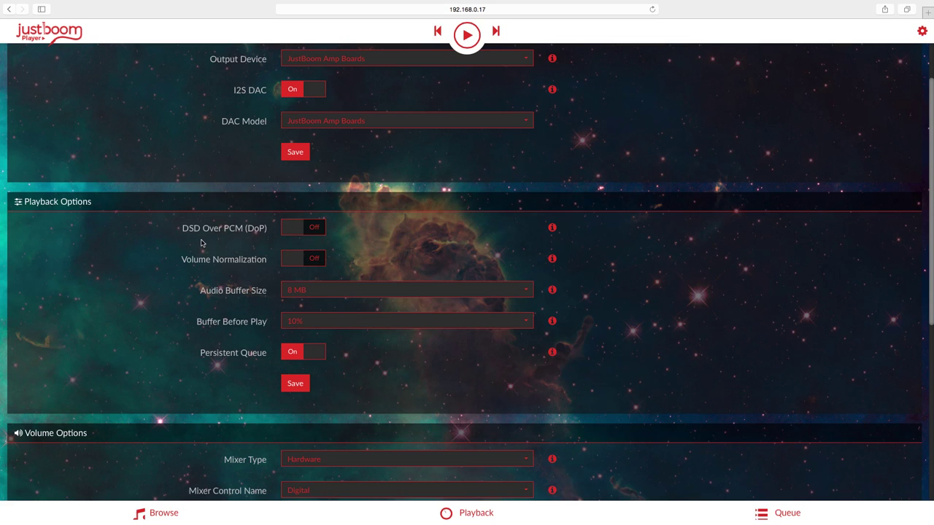
{"action": "scroll", "coordinate": [440, 295], "scroll_direction": "down", "scroll_amount": 1}
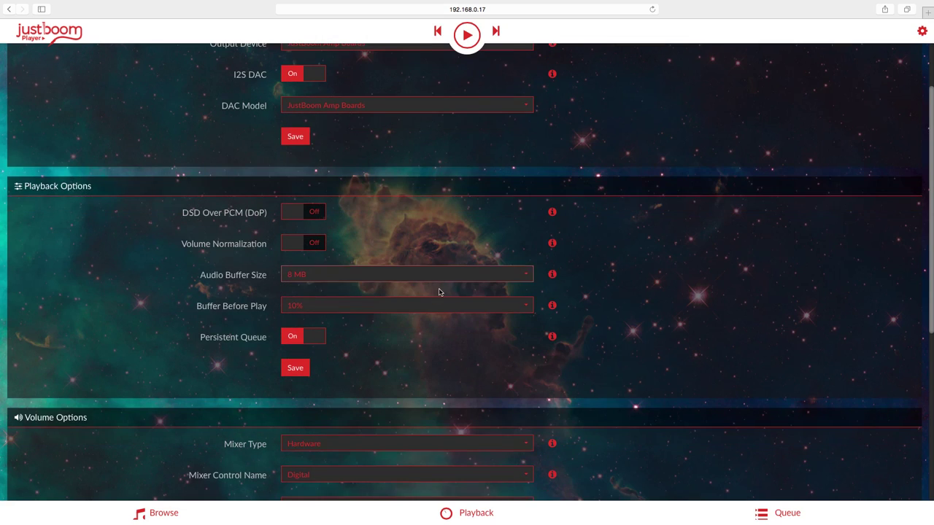
{"action": "scroll", "coordinate": [439, 292], "scroll_direction": "down", "scroll_amount": 5}
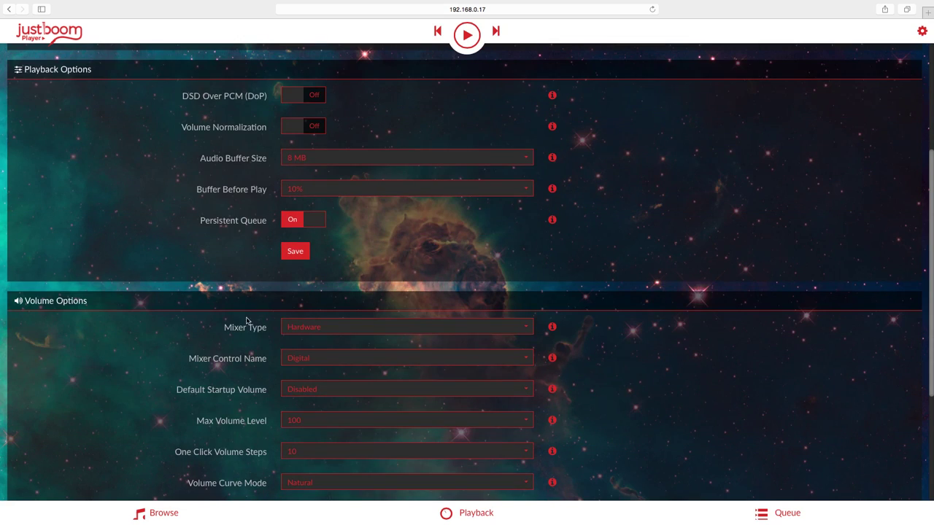
{"action": "left_click", "coordinate": [356, 329]}
{"action": "left_click", "coordinate": [622, 348]}
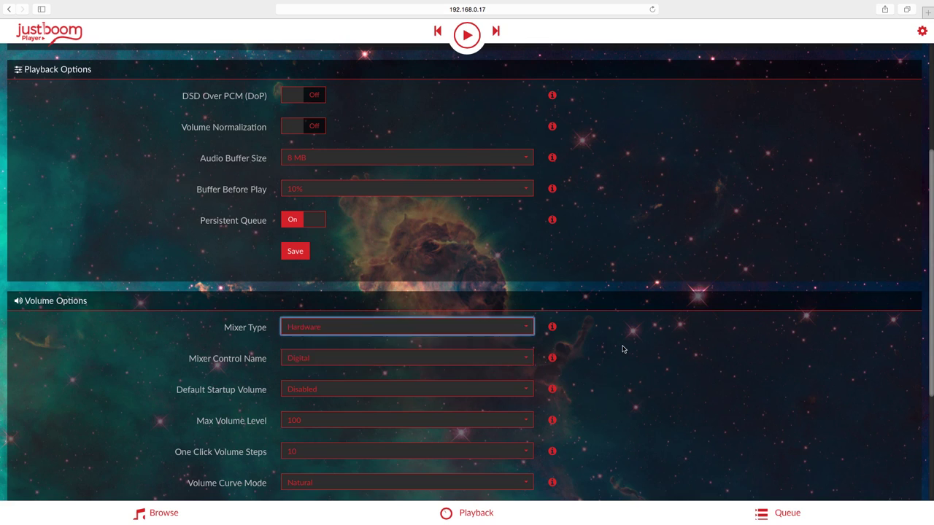
{"action": "scroll", "coordinate": [621, 349], "scroll_direction": "down", "scroll_amount": 5}
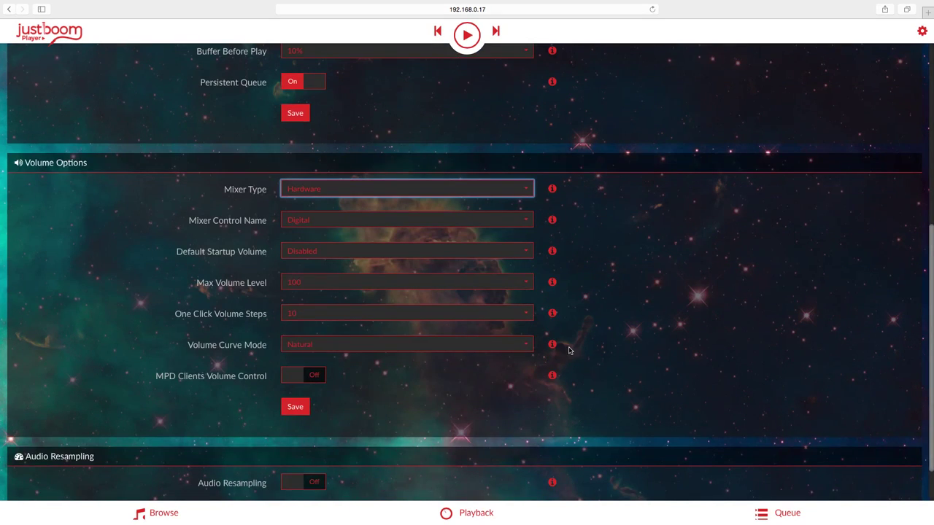
Step: Select 100 as the Max Volume Level and look over the remaining volume and audio resampling options
{"action": "left_click", "coordinate": [347, 289]}
{"action": "scroll", "coordinate": [365, 314], "scroll_direction": "down", "scroll_amount": 3}
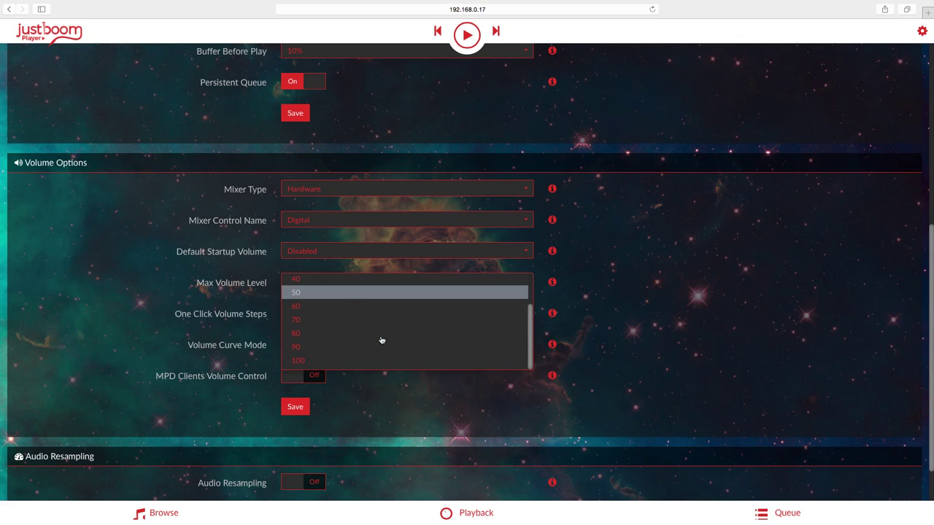
{"action": "left_click", "coordinate": [307, 359]}
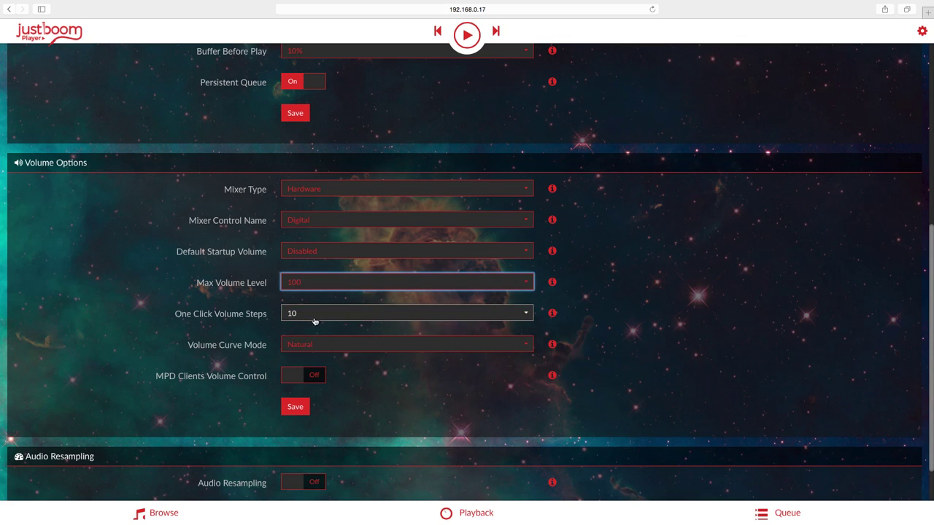
{"action": "scroll", "coordinate": [597, 320], "scroll_direction": "down", "scroll_amount": 1}
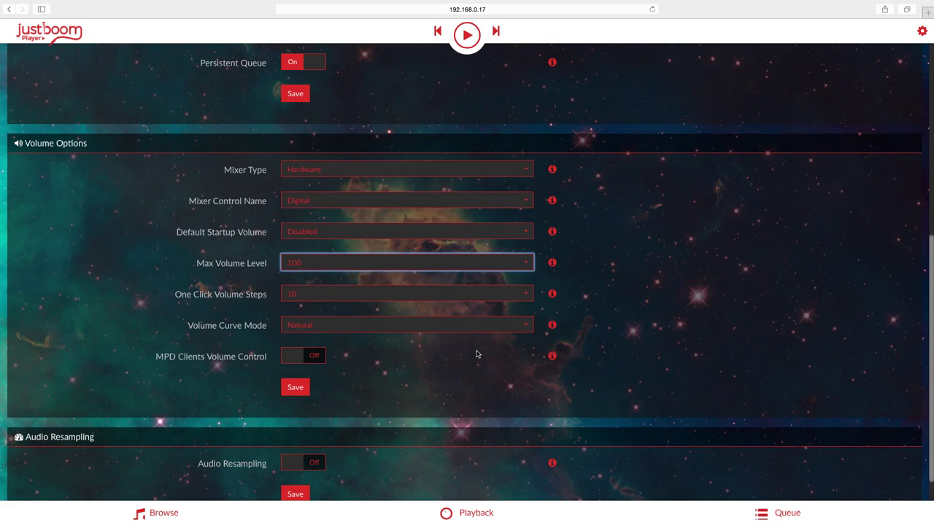
{"action": "scroll", "coordinate": [394, 404], "scroll_direction": "down", "scroll_amount": 2}
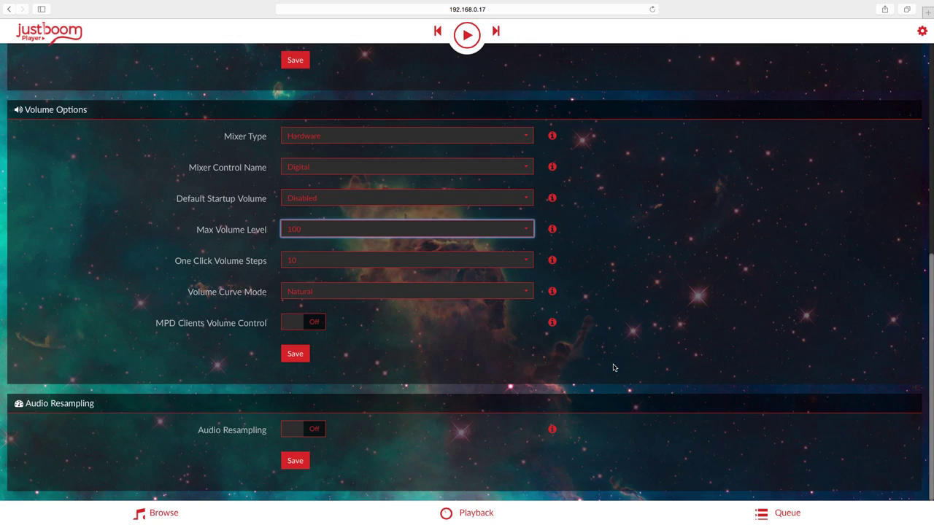
{"action": "scroll", "coordinate": [613, 367], "scroll_direction": "up", "scroll_amount": 10}
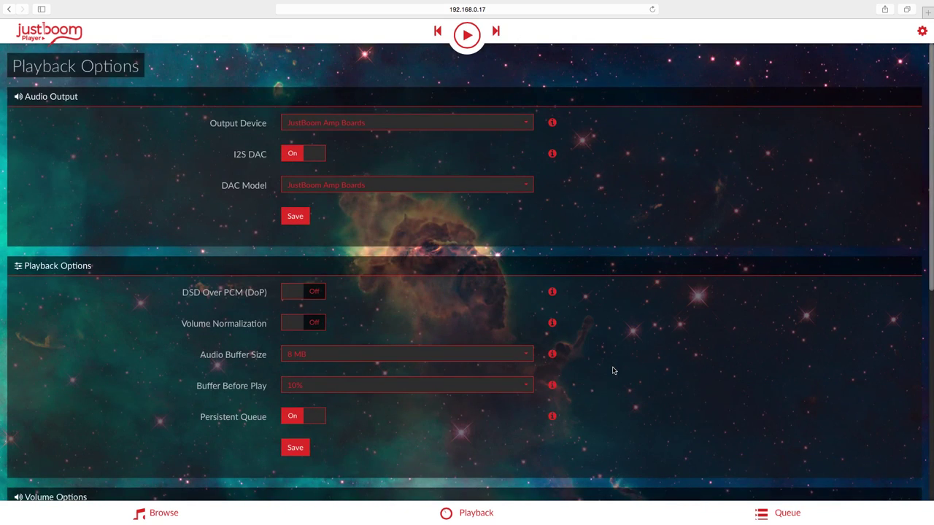
Step: View the installed plugins in the plugin management page, and return to the playback screen by way of the browse list
{"action": "left_click", "coordinate": [919, 34]}
{"action": "left_click", "coordinate": [856, 171]}
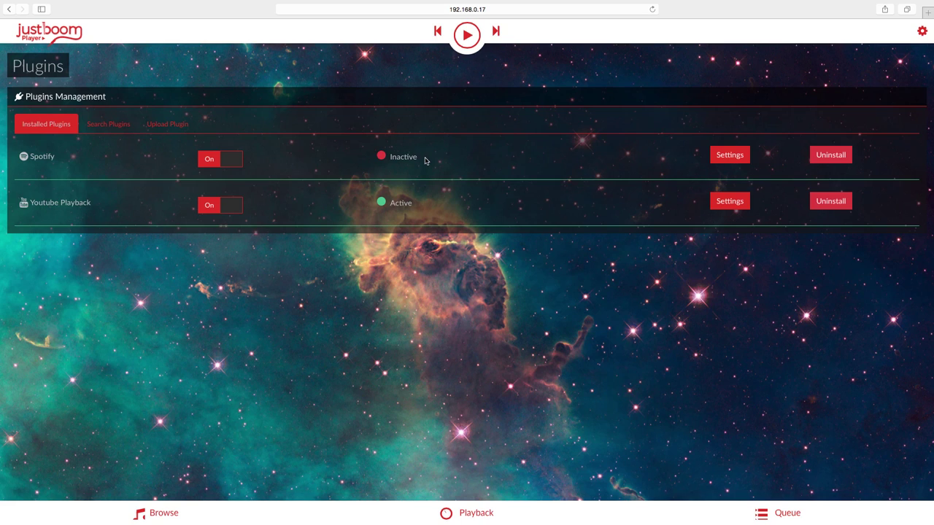
{"action": "left_click", "coordinate": [224, 515]}
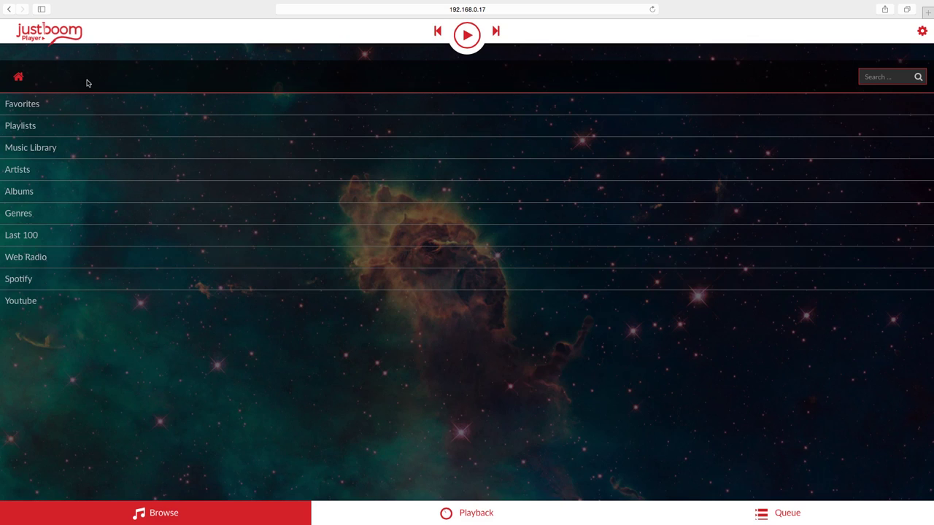
{"action": "left_click", "coordinate": [474, 512]}
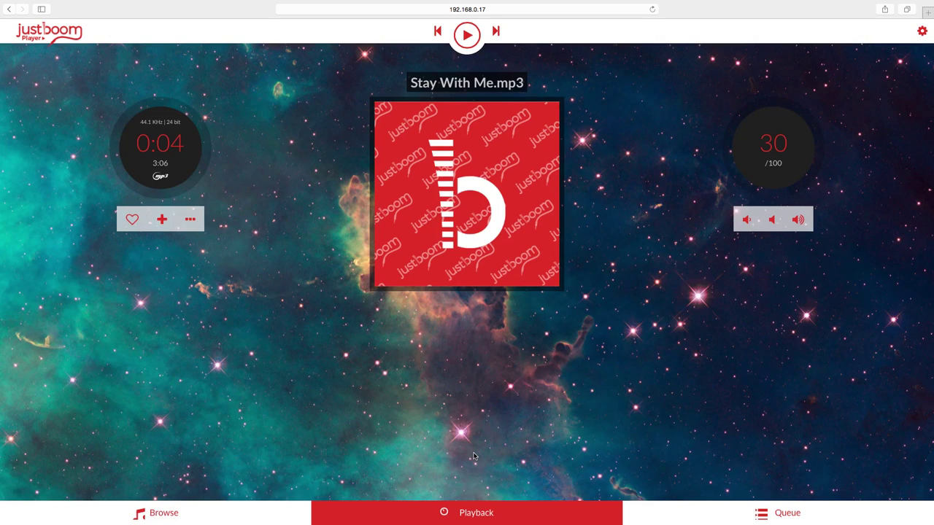